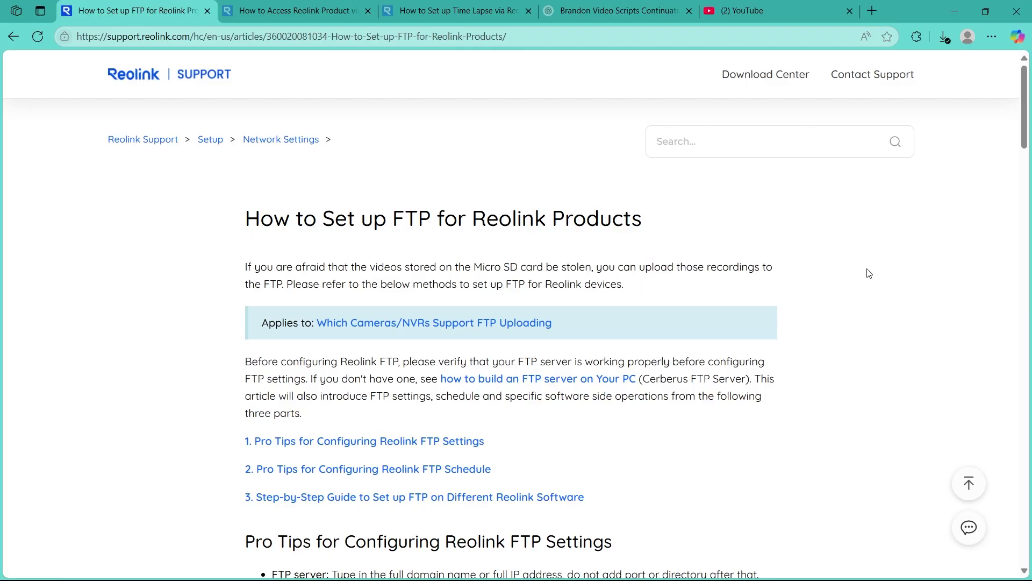
scroll(73, 293, "down", 2)
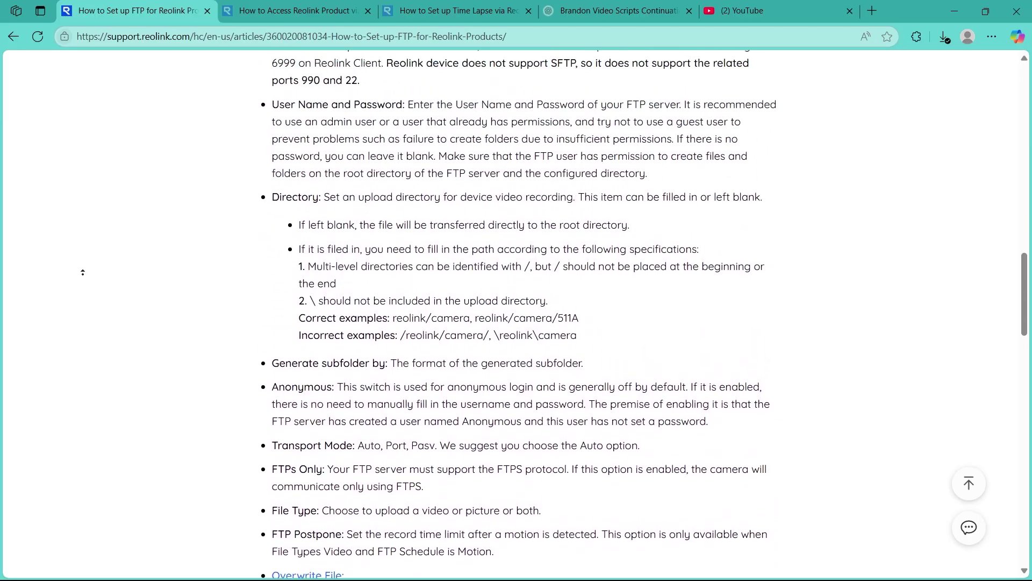
Autoscroll back up to the Pro Tips heading and its server address examples
left_click(83, 279)
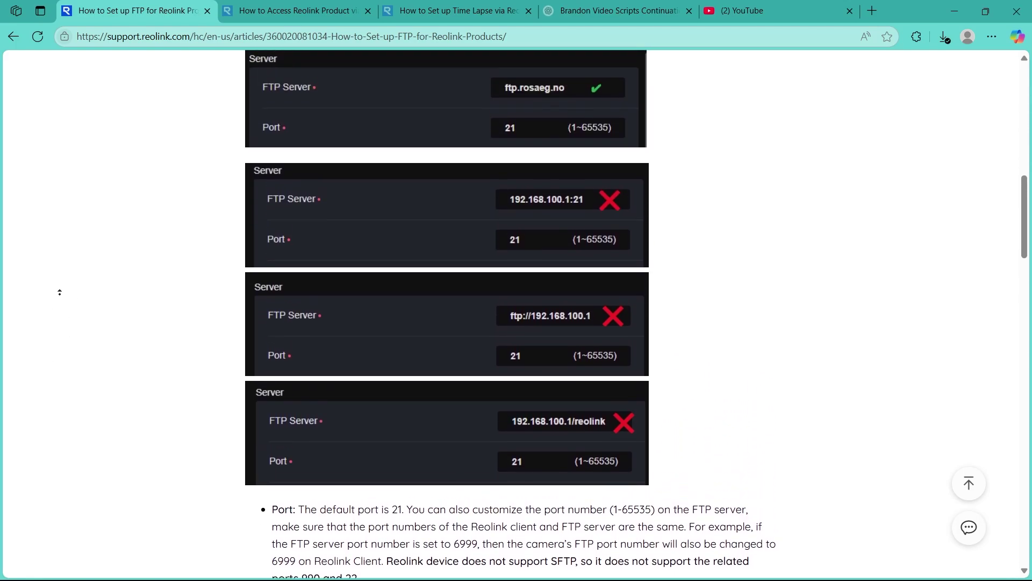
left_click(59, 299)
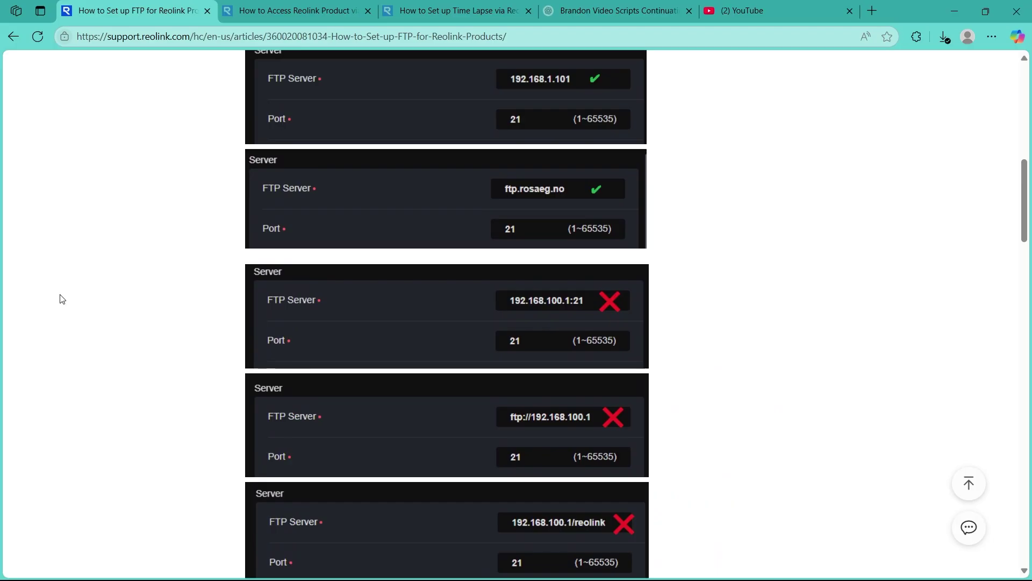
middle_click(60, 299)
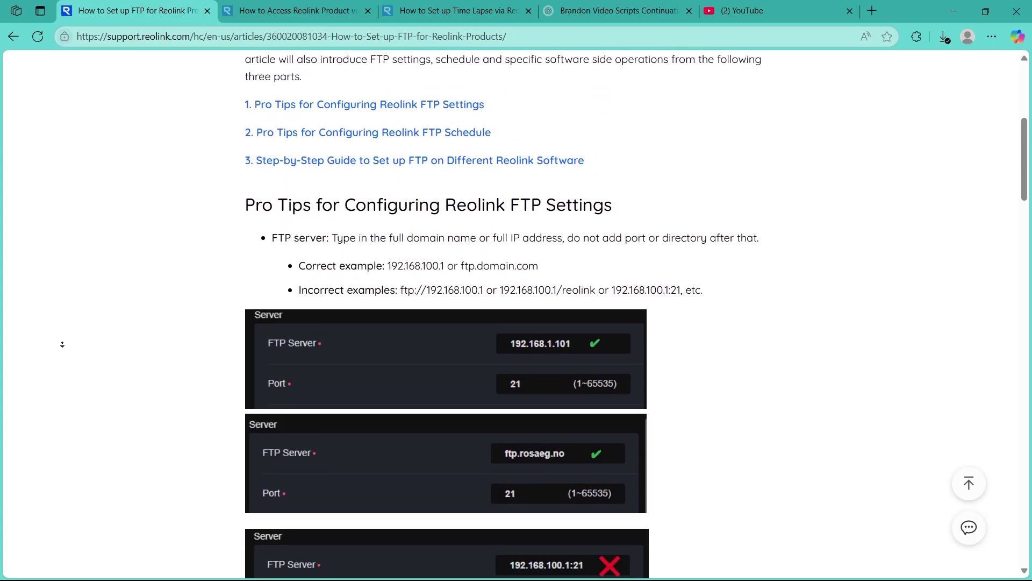
Autoscroll past the correct and incorrect FTP server screenshots toward the Port and Directory tips
left_click(67, 324)
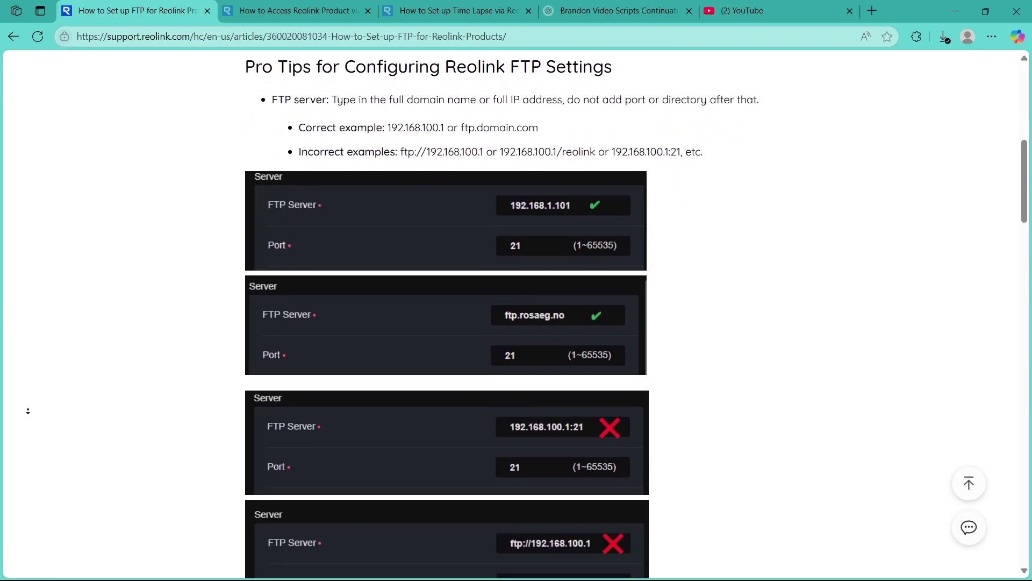
left_click(30, 400)
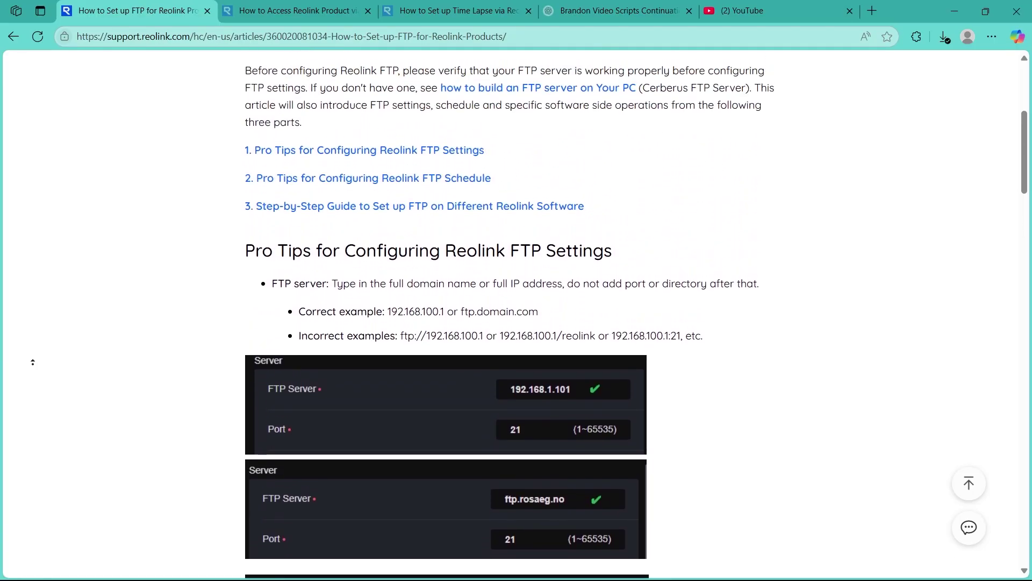
left_click(33, 364)
middle_click(33, 373)
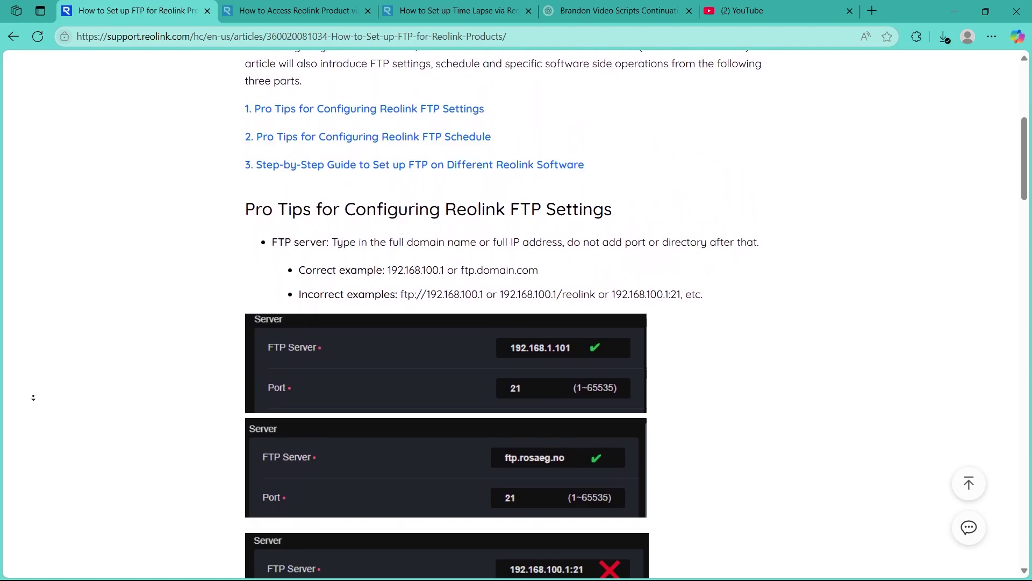